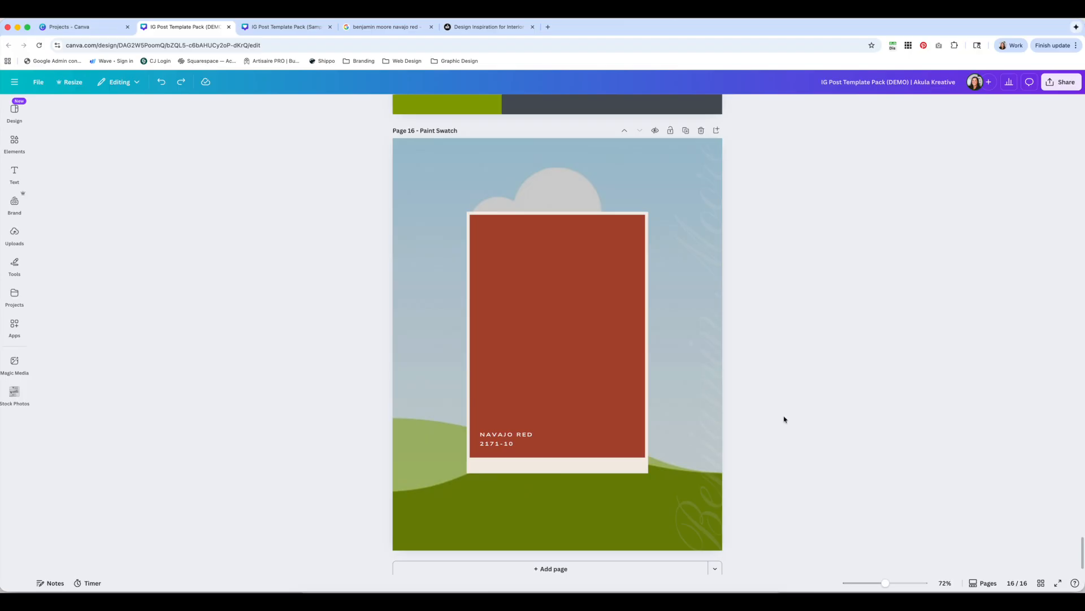
Compare the page with the finished paint swatch page in the sample template tab
left_click(285, 27)
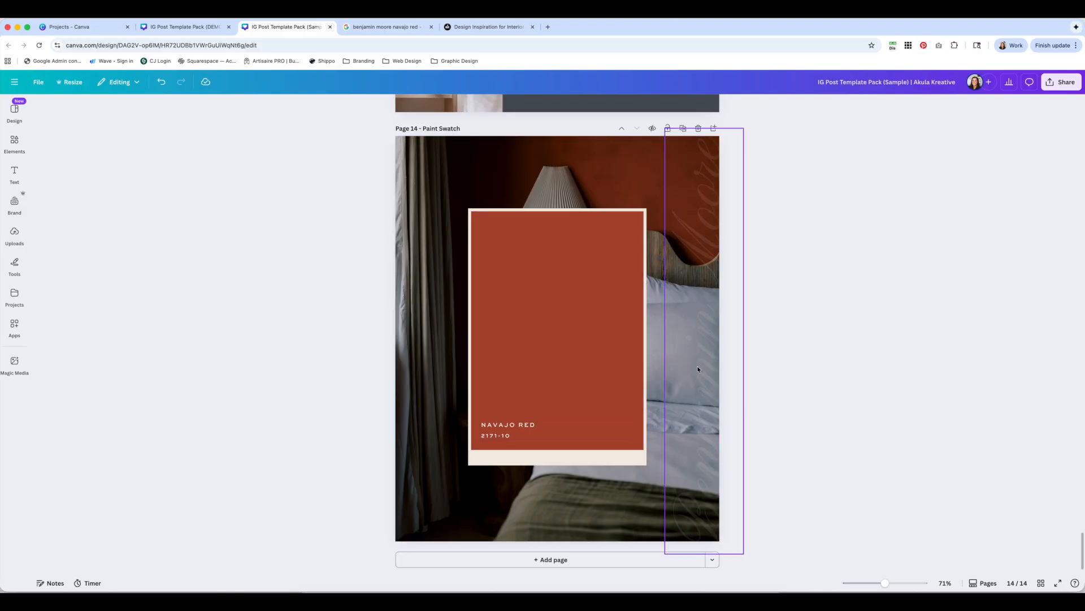
left_click(175, 28)
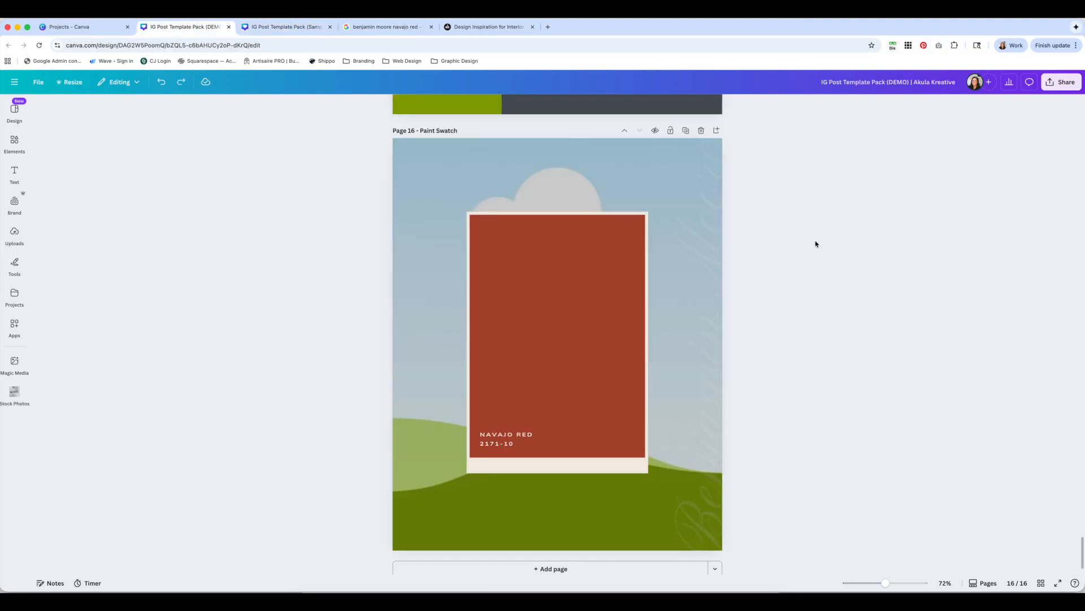
Move the sky-and-hills background image layer above the locked layer in the page's layer order
left_click(636, 161)
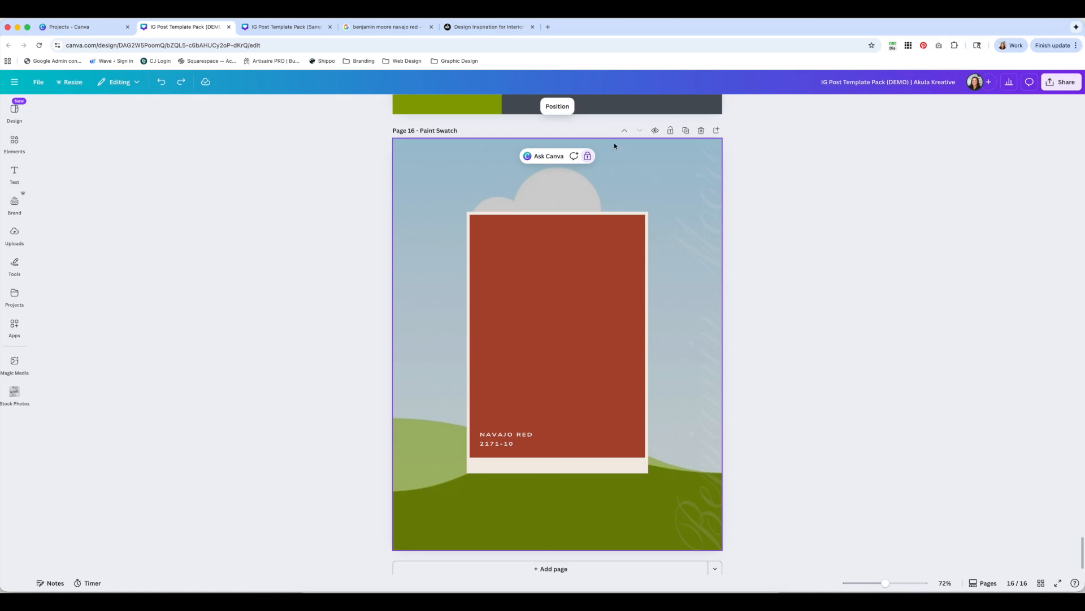
left_click(558, 106)
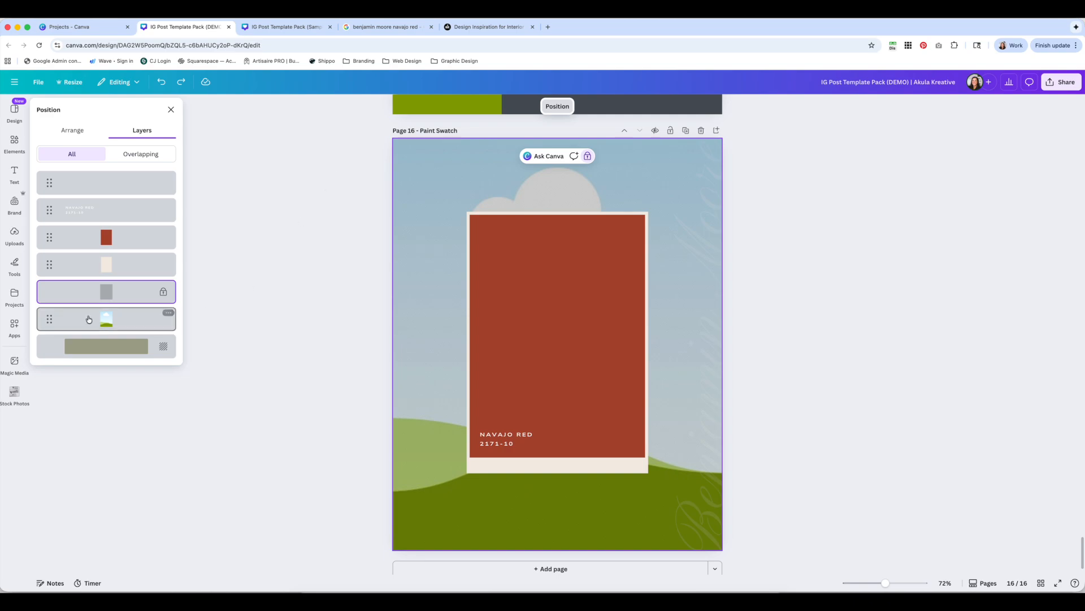
left_click_drag(49, 321, 45, 291)
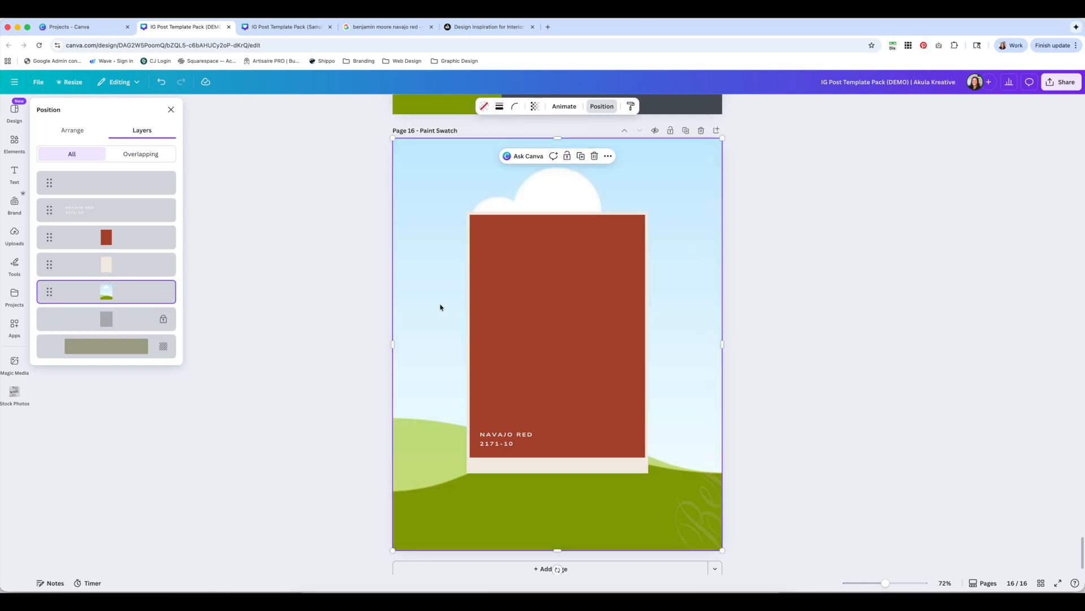
left_click(171, 109)
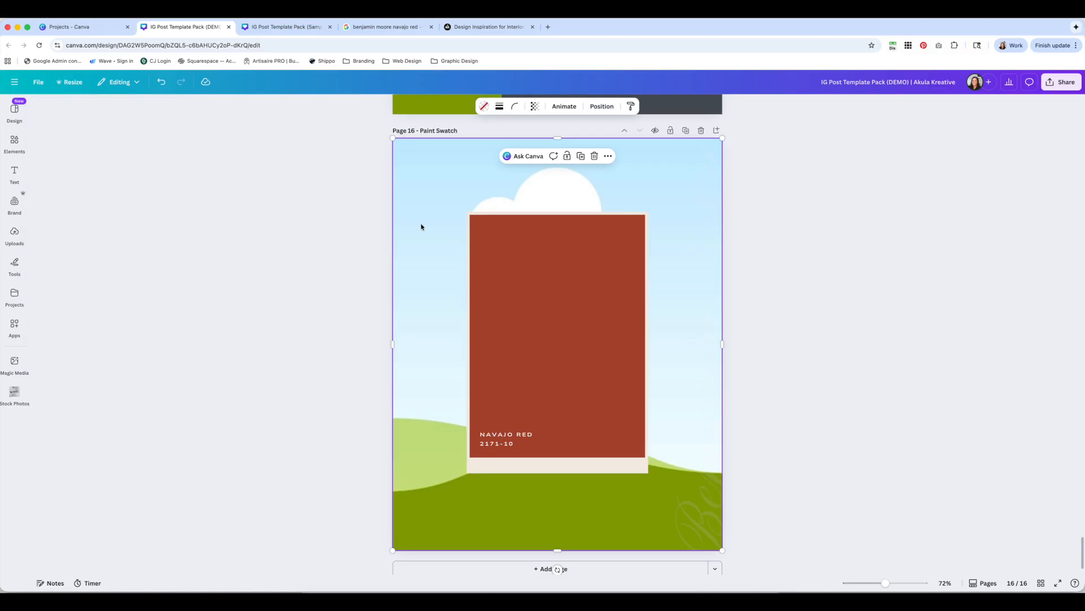
Replace the landscape background with the bedroom photo from the La Maison Stock Photos upload folder
left_click(14, 233)
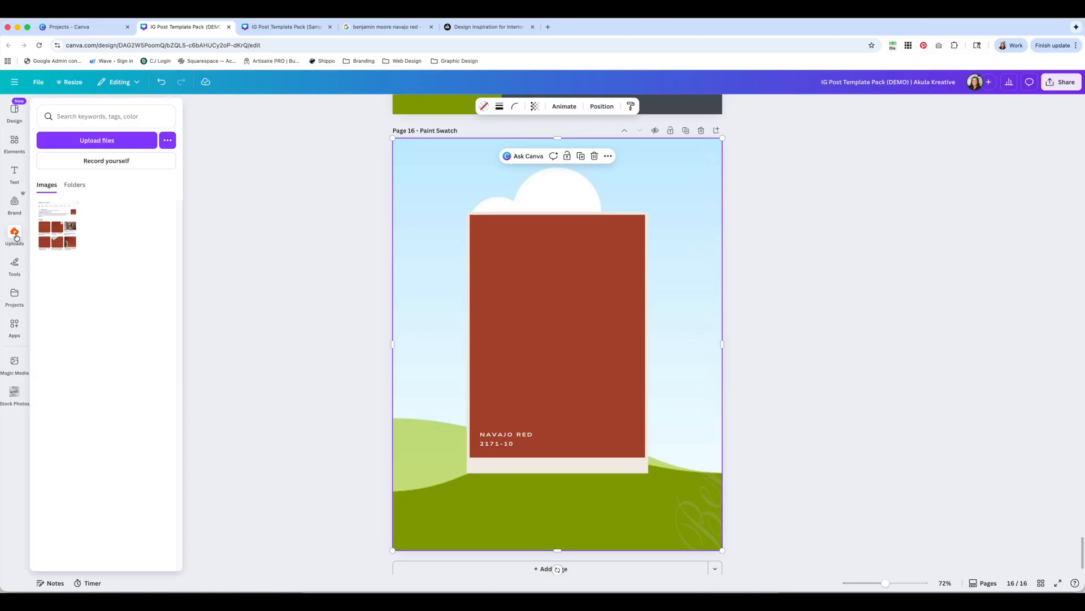
left_click(74, 185)
left_click(85, 303)
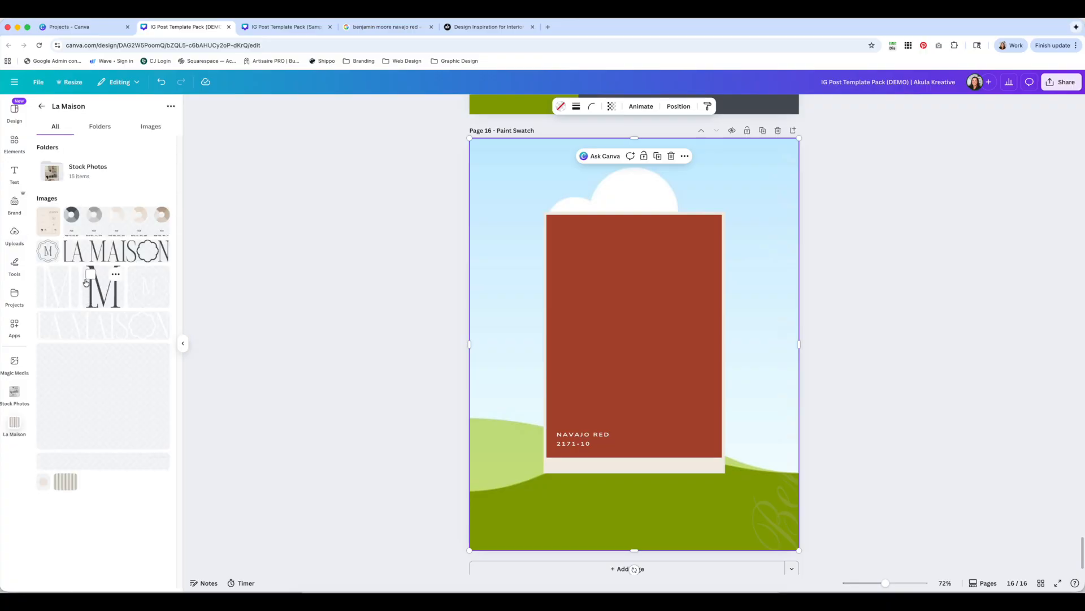
left_click(66, 179)
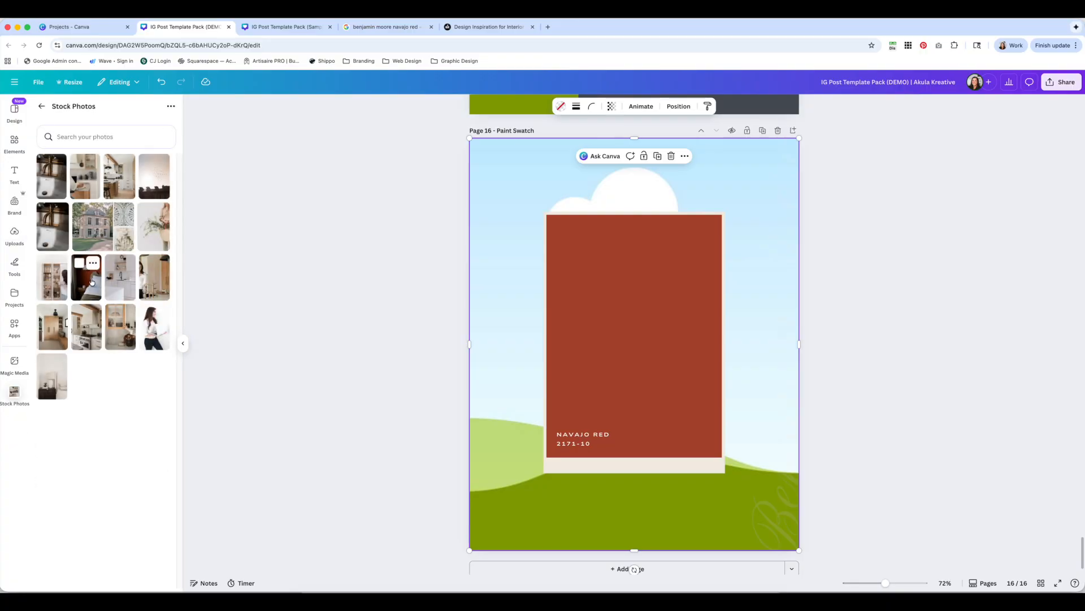
left_click_drag(100, 285, 511, 282)
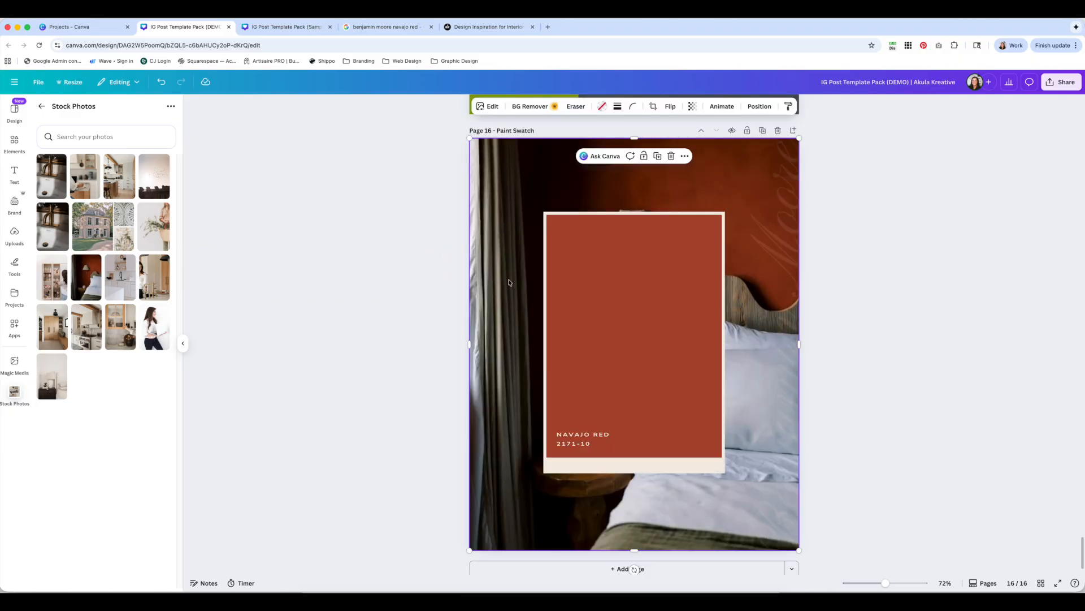
left_click(840, 300)
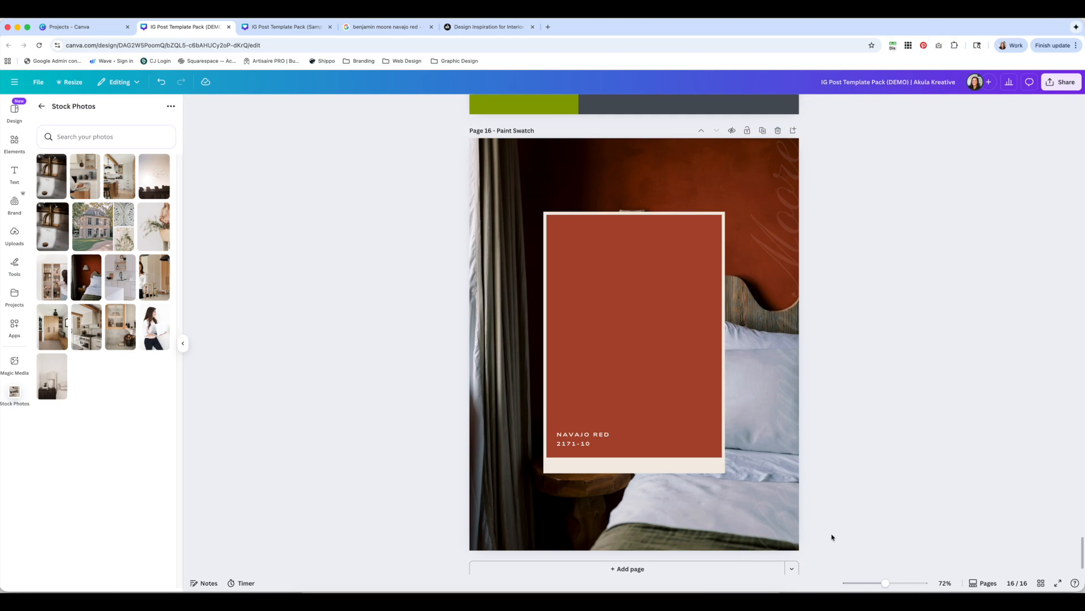
Enlarge the bedroom photo beyond the page edges and shift it slightly left to reframe it
left_click_drag(887, 585, 880, 583)
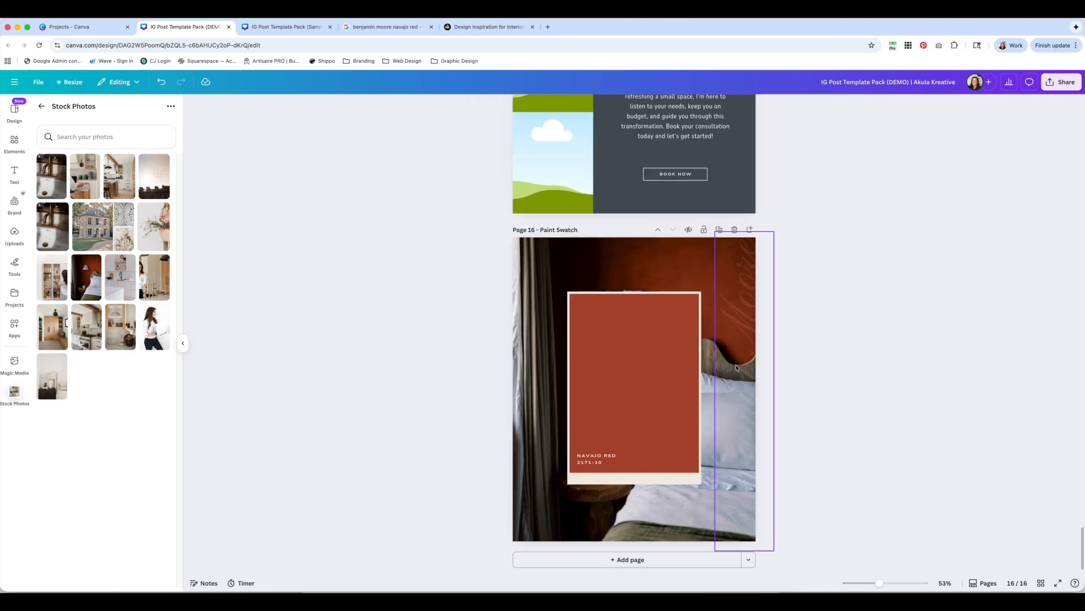
left_click(585, 287)
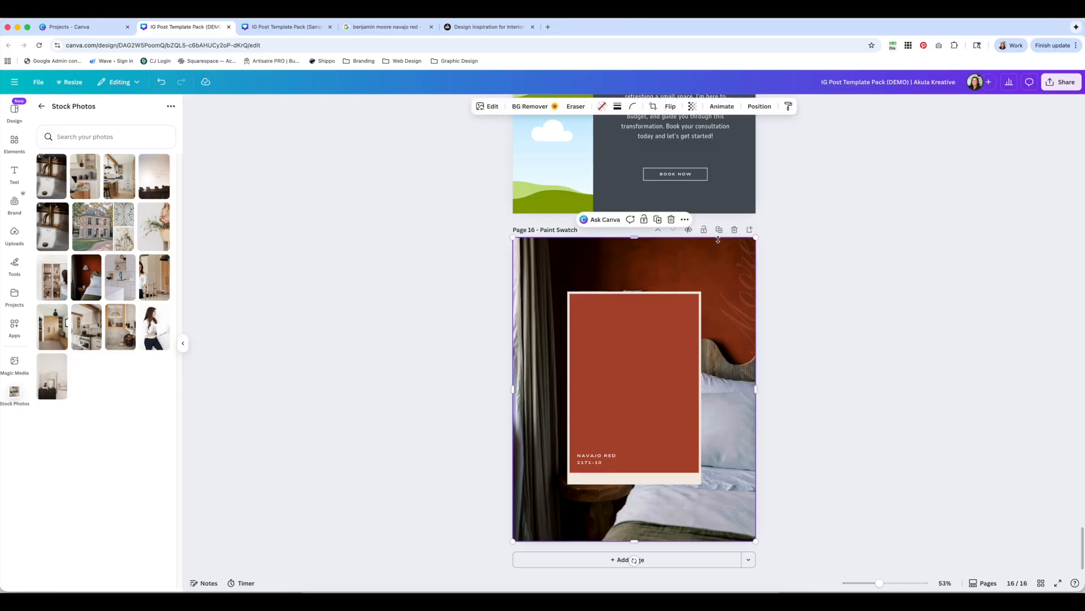
left_click_drag(755, 238, 791, 208)
left_click_drag(563, 256, 542, 256)
left_click(789, 277)
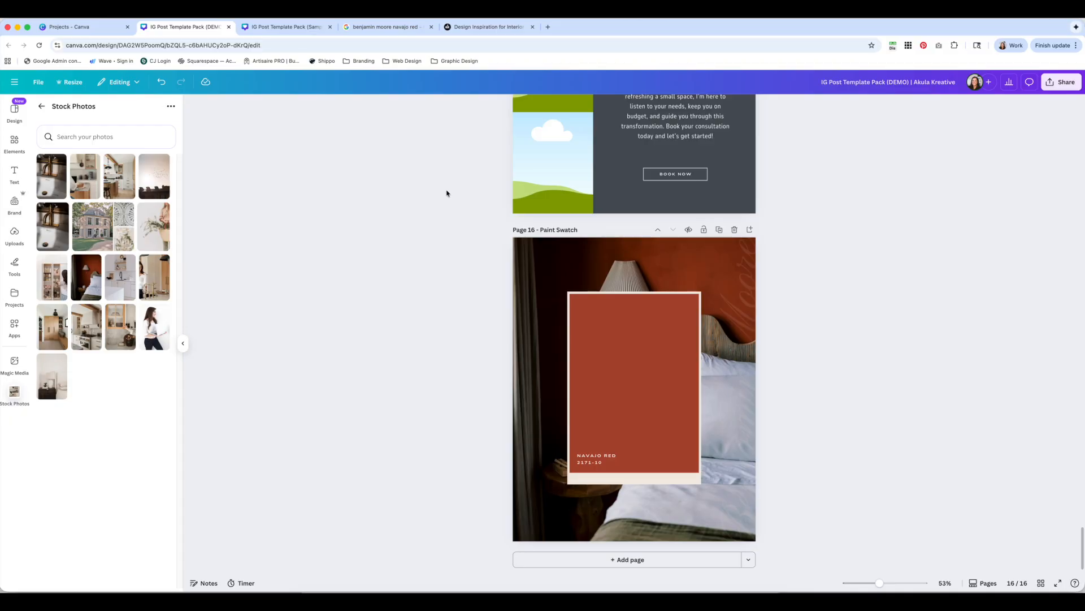
Send the bedroom photo layer beneath the locked layer and lock it
left_click(703, 258)
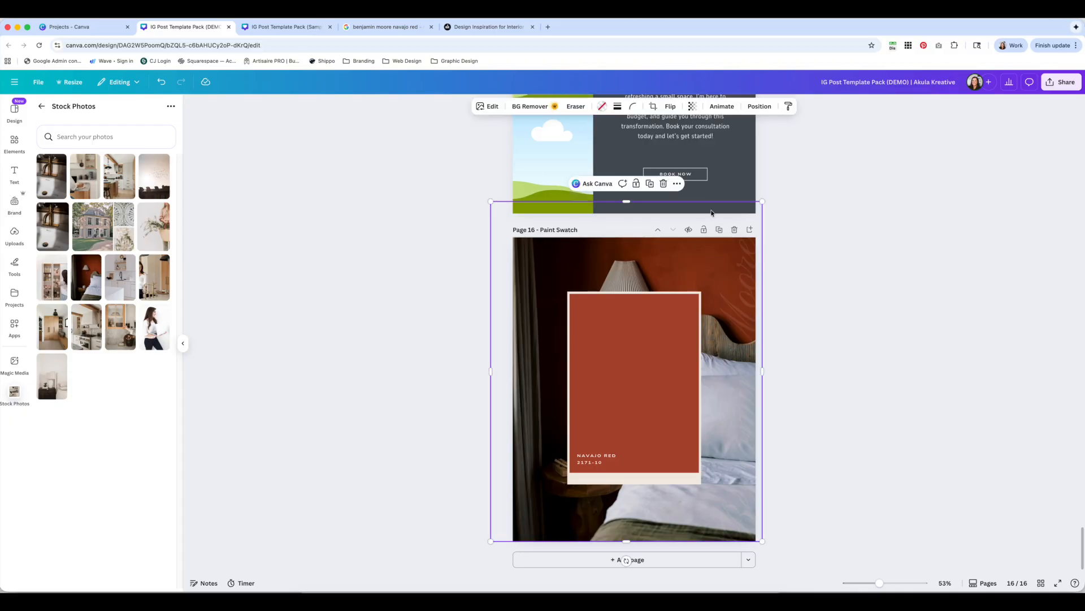
left_click(759, 107)
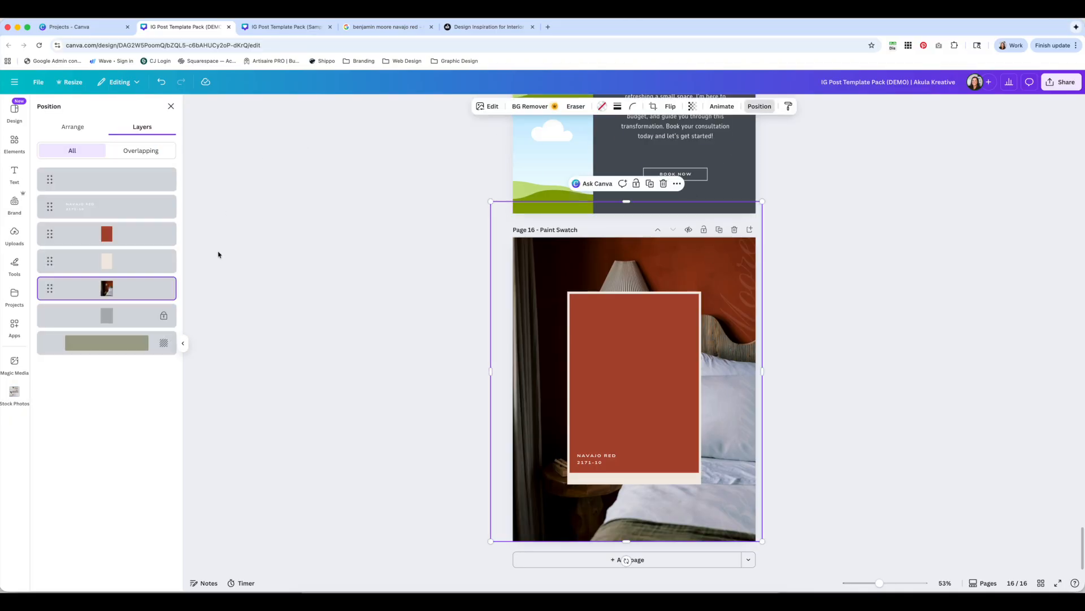
left_click_drag(50, 290, 52, 327)
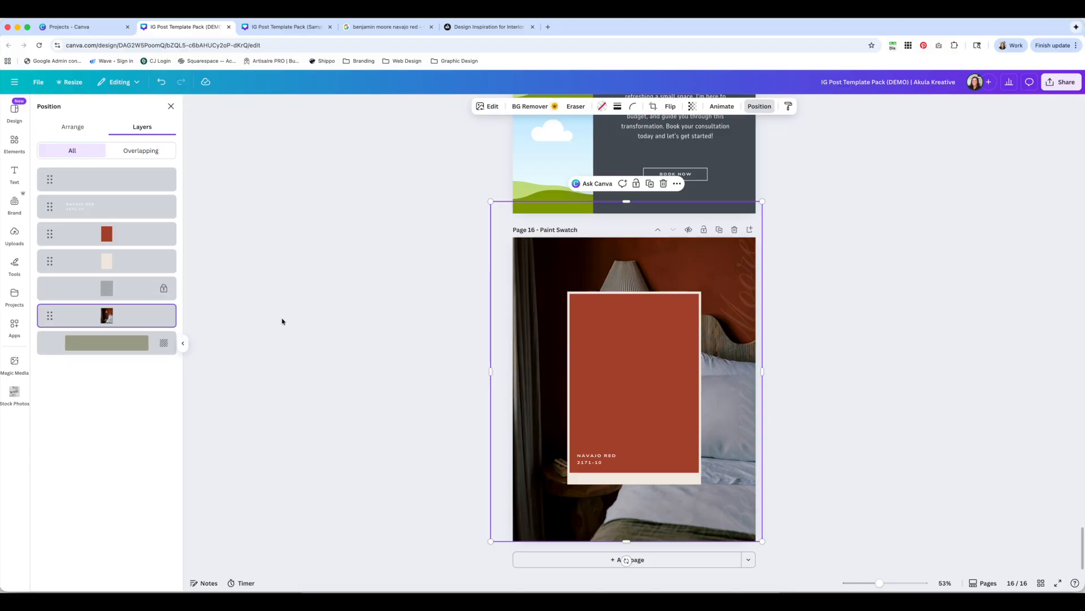
left_click(168, 309)
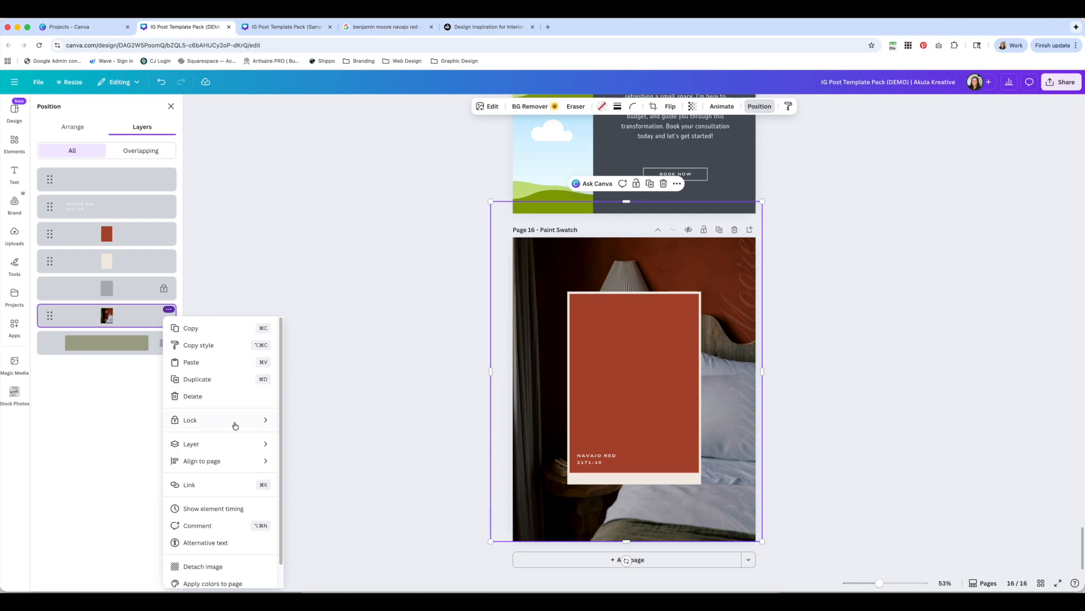
mouse_move(238, 419)
left_click(303, 416)
left_click(361, 350)
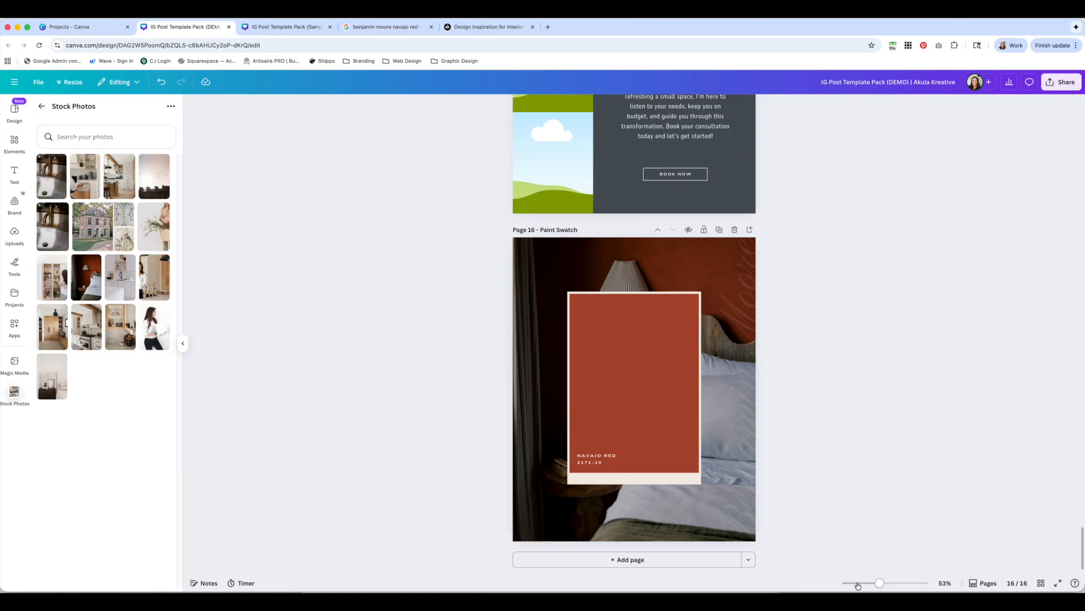
Recolour the swatch rectangle by sampling the photo's red wall with the eyedropper and adjusting it to #92360F
left_click_drag(878, 584, 885, 583)
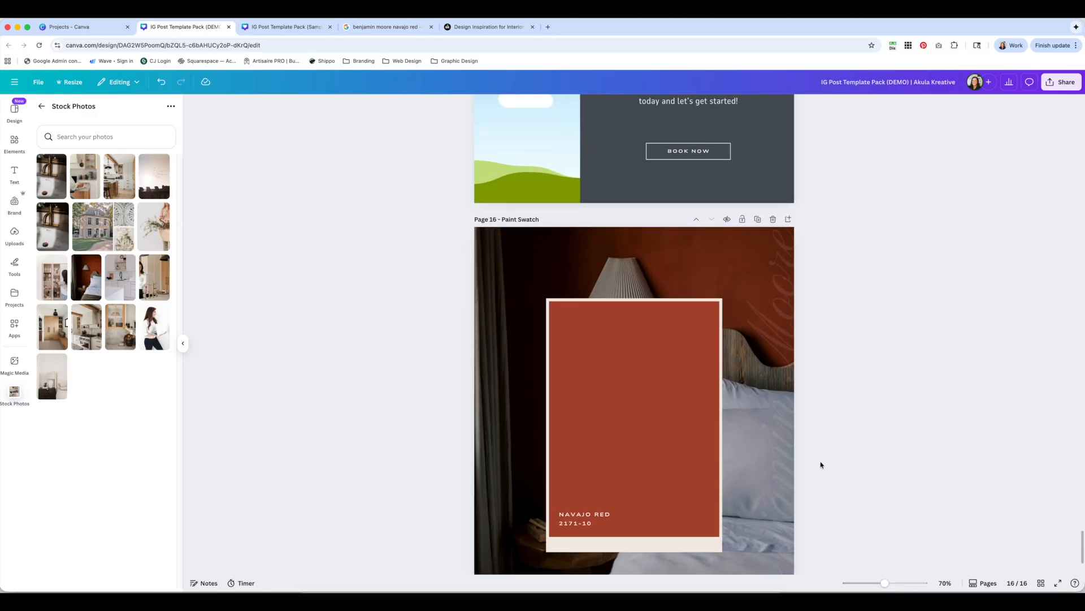
scroll(819, 462, "down", 3)
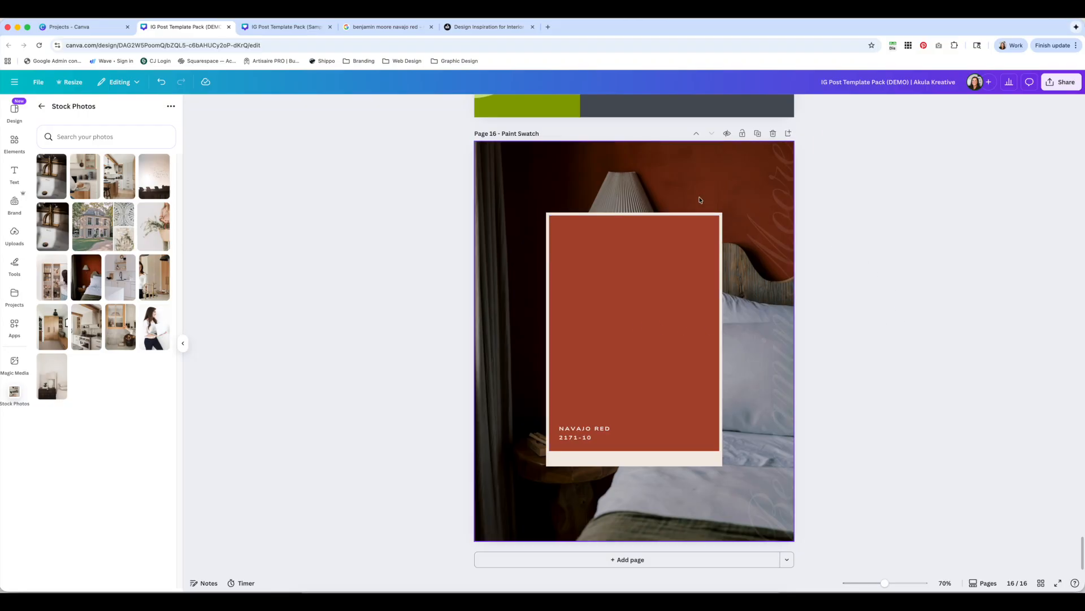
left_click(663, 261)
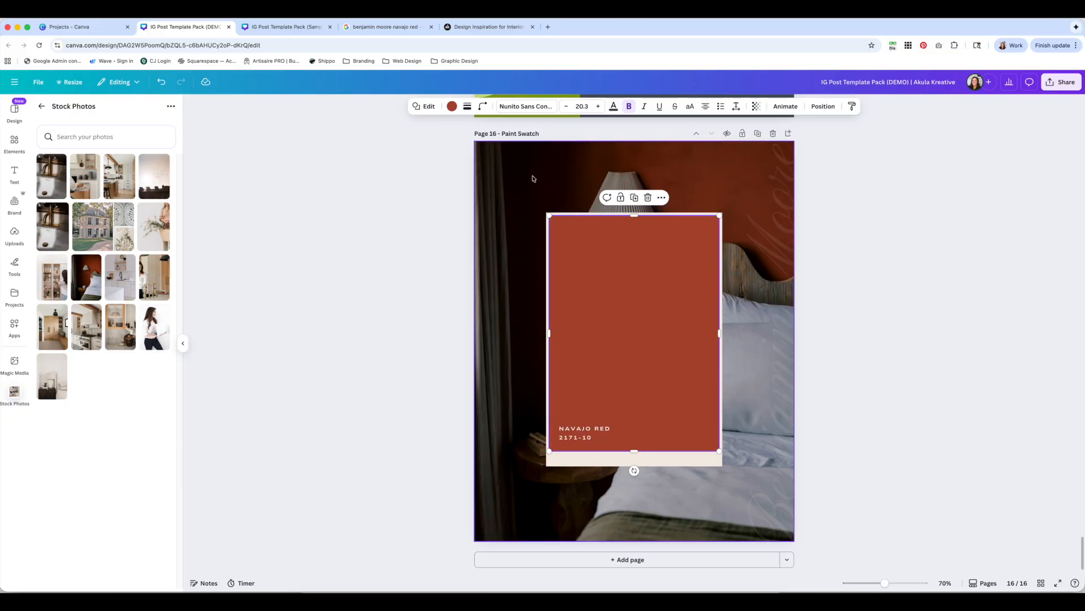
left_click(452, 107)
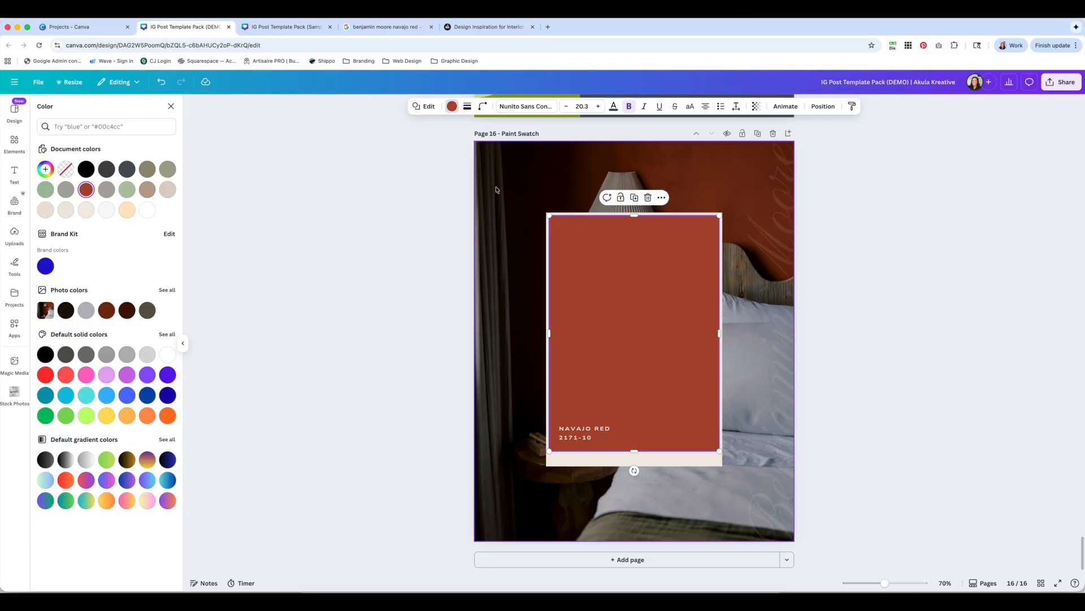
left_click(45, 169)
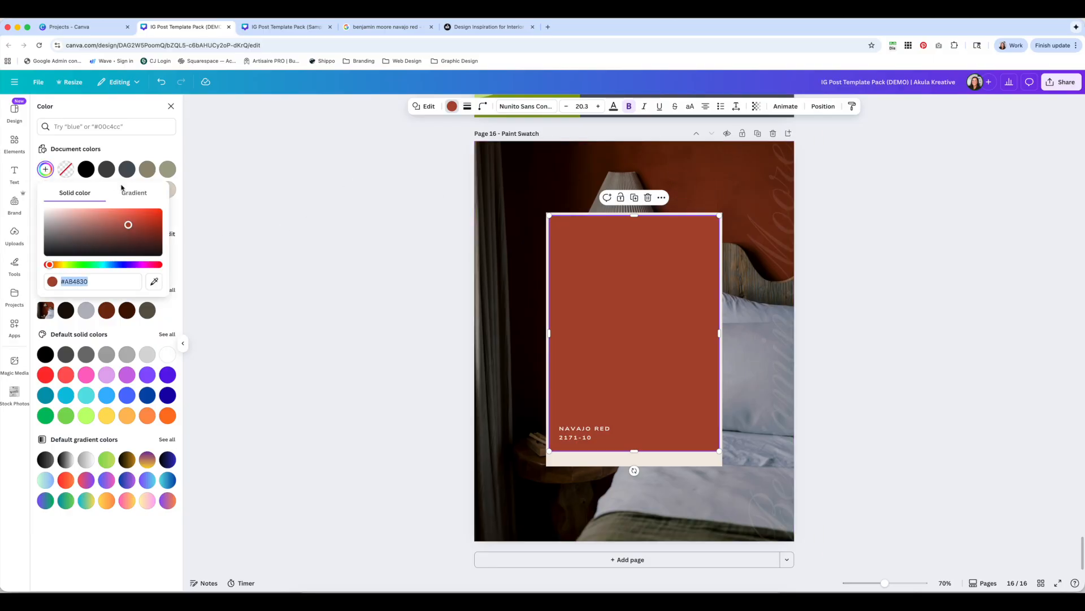
left_click(154, 281)
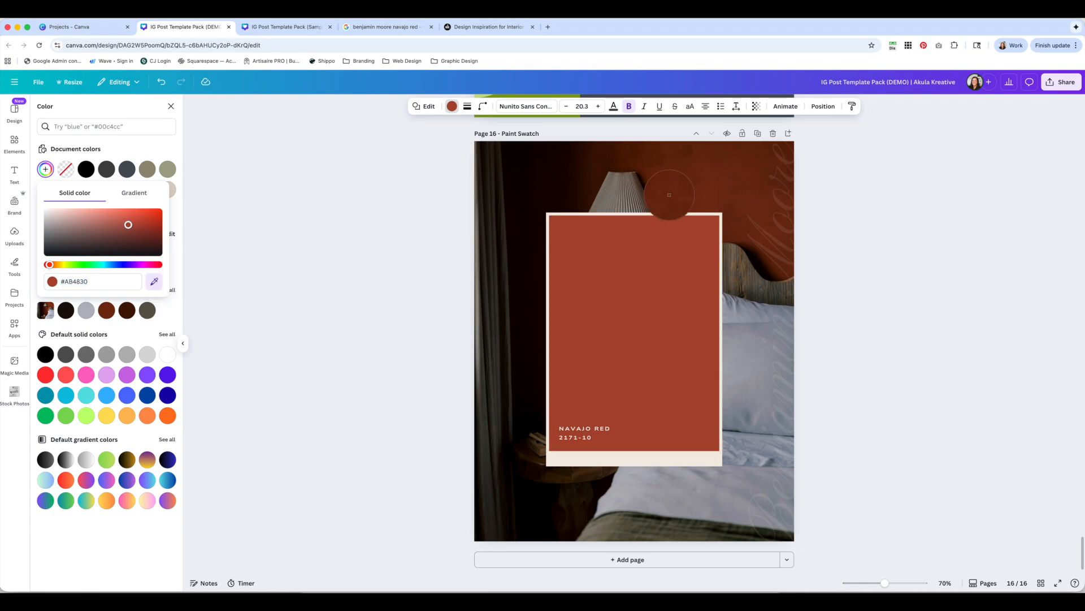
left_click(720, 178)
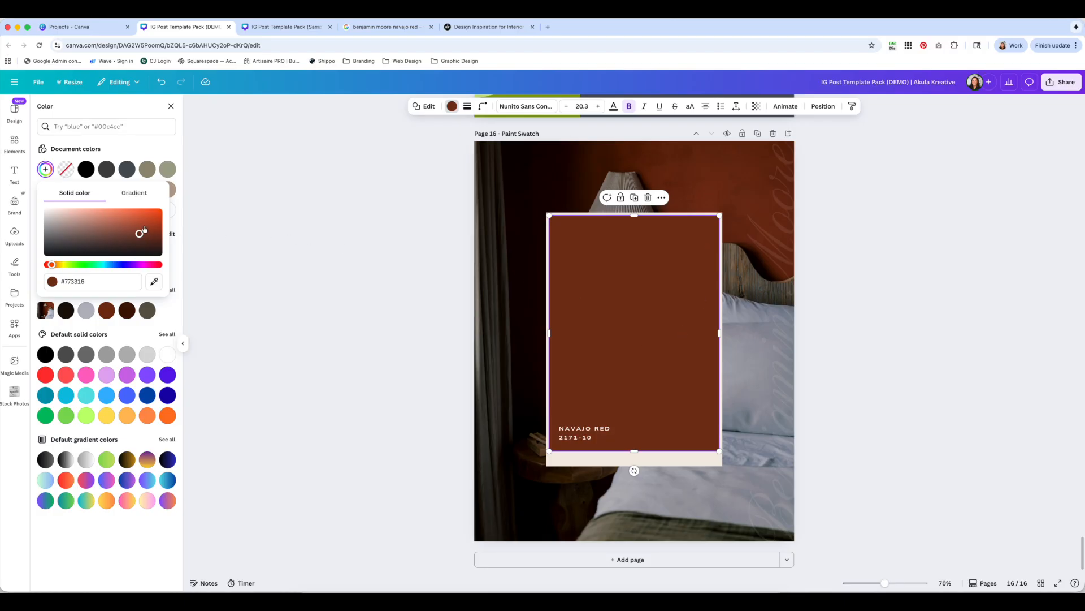
left_click_drag(138, 234, 148, 228)
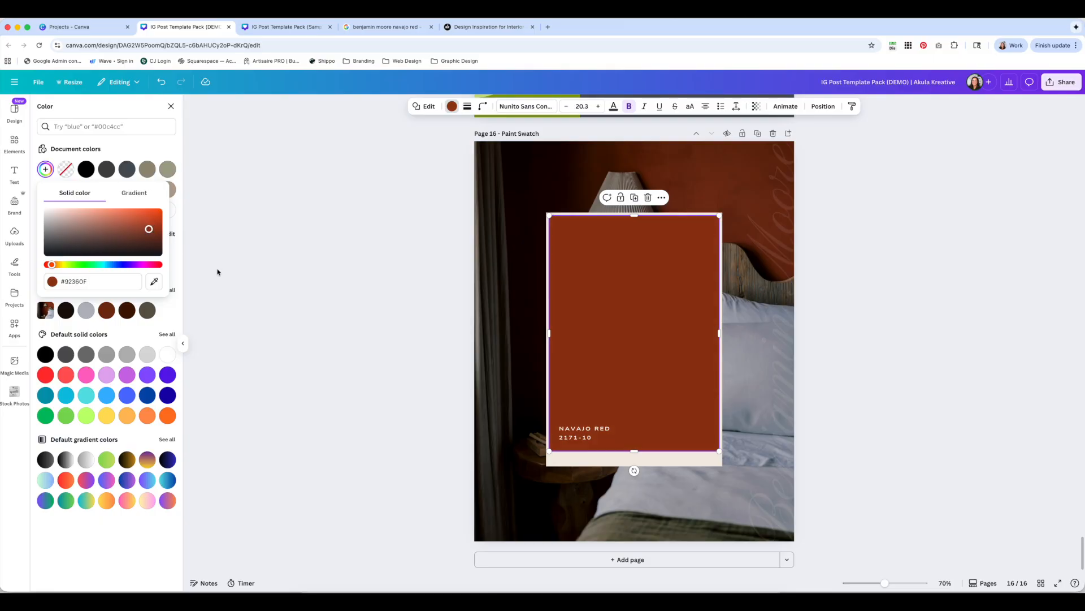
left_click(370, 280)
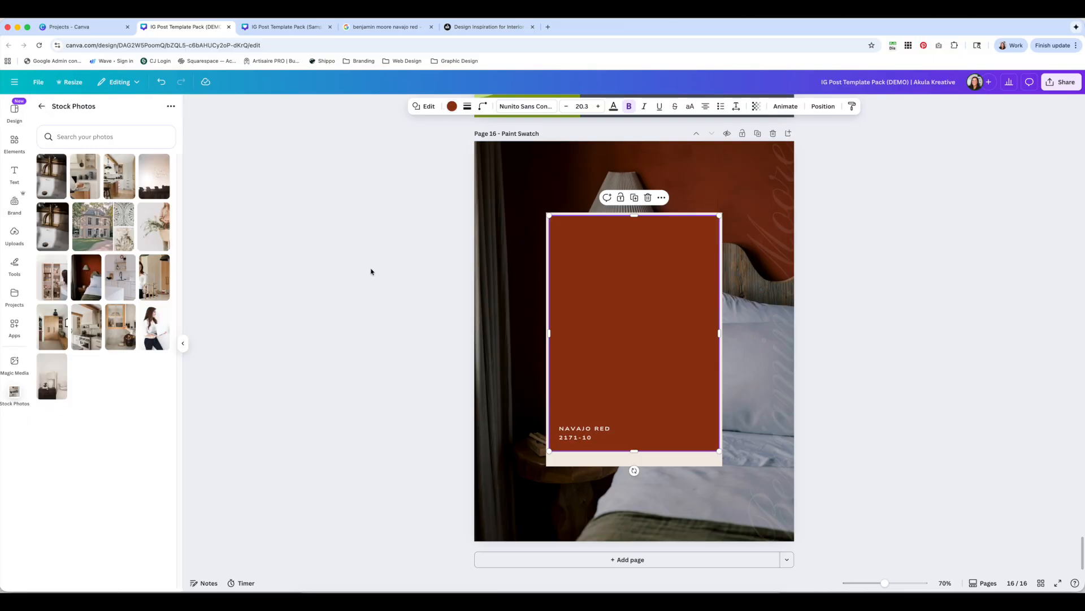
left_click(371, 269)
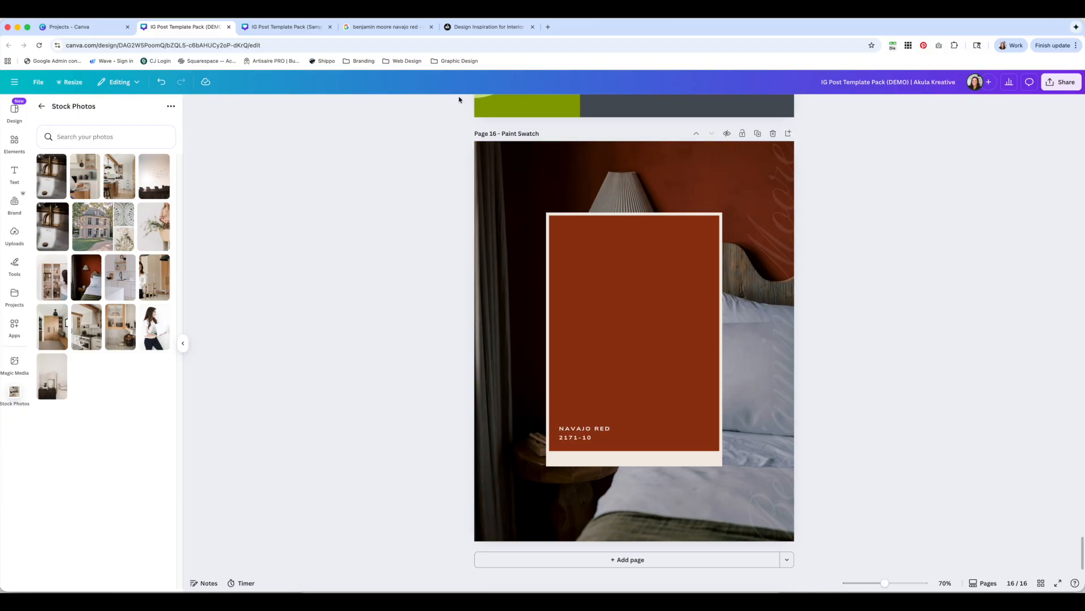
Check the Benjamin Moore Navajo Red search results in the other browser tab
left_click(396, 26)
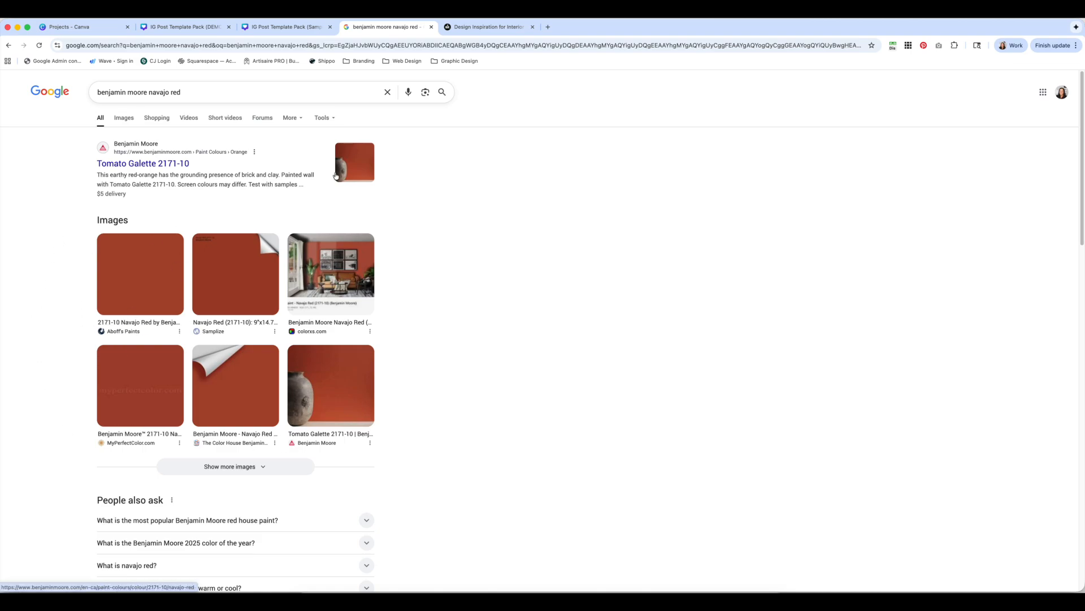
left_click(195, 27)
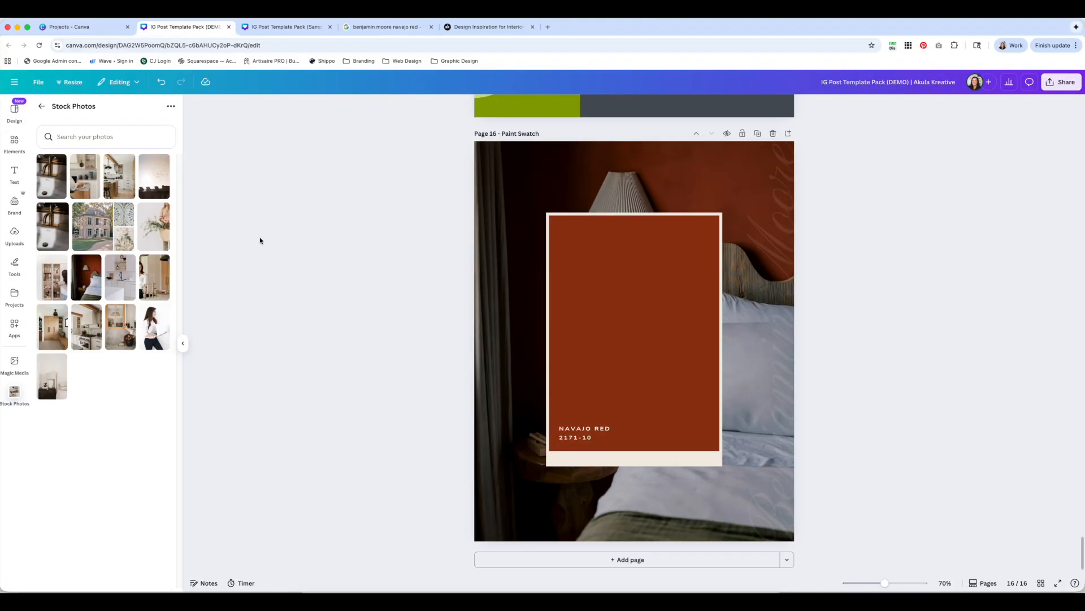
Place the uploaded Navajo Red search screenshot onto the page from the uploaded images
left_click(41, 106)
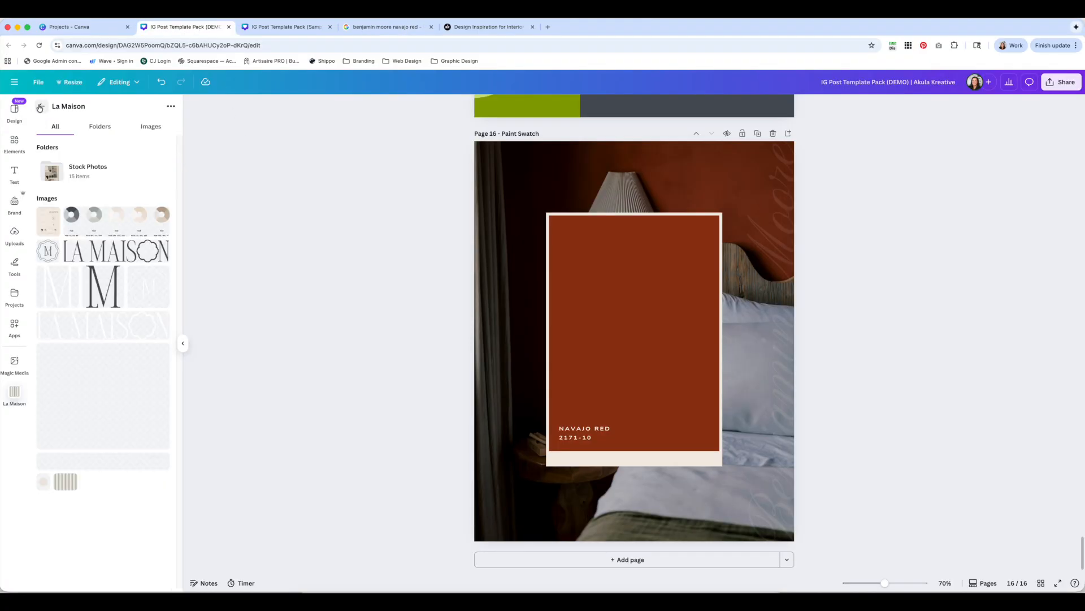
left_click(41, 107)
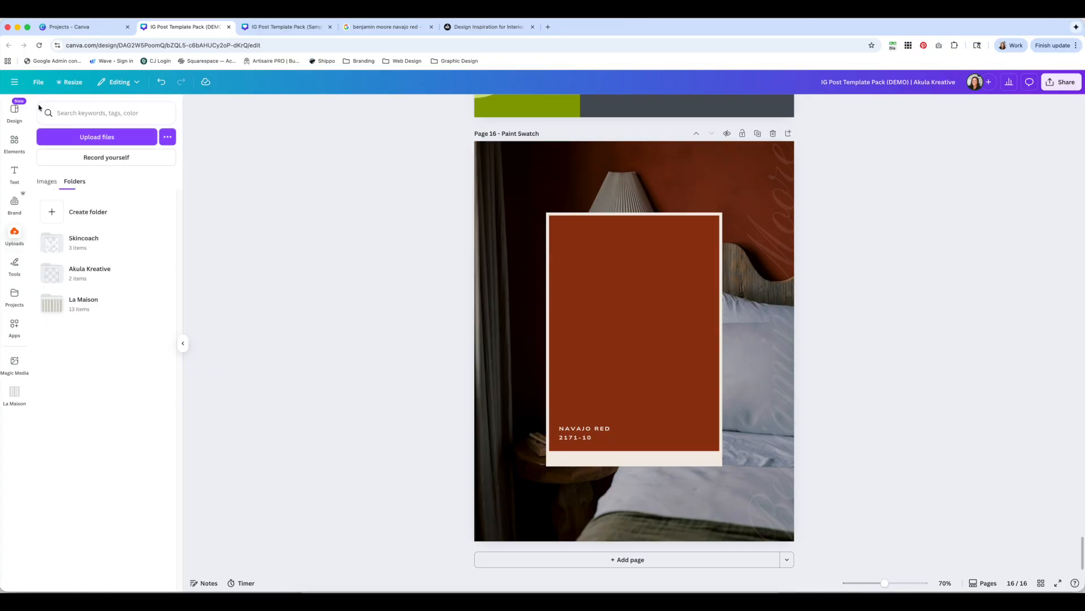
left_click(47, 181)
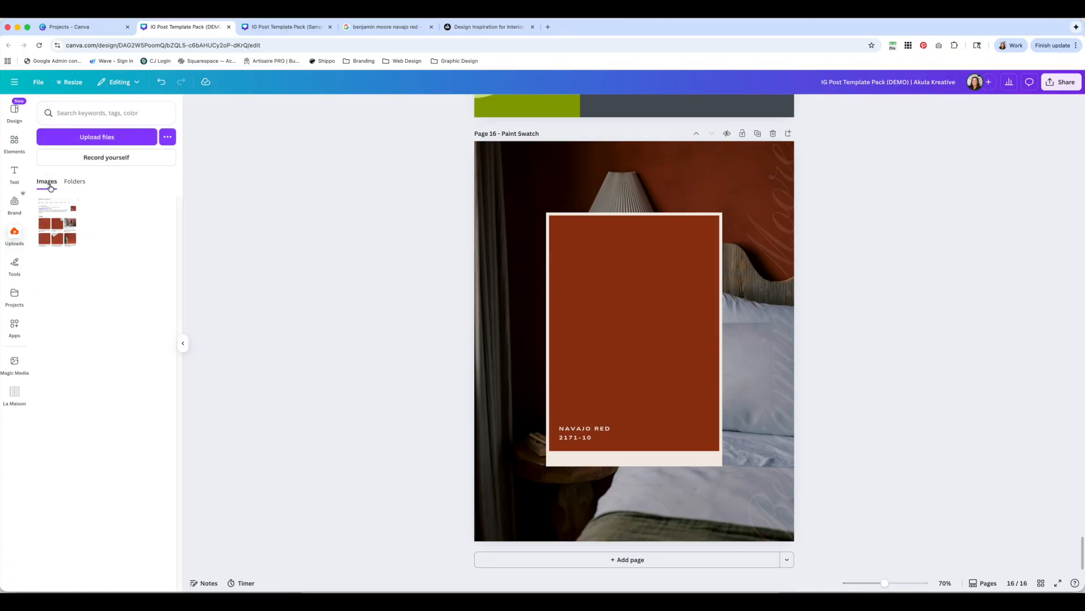
left_click(57, 232)
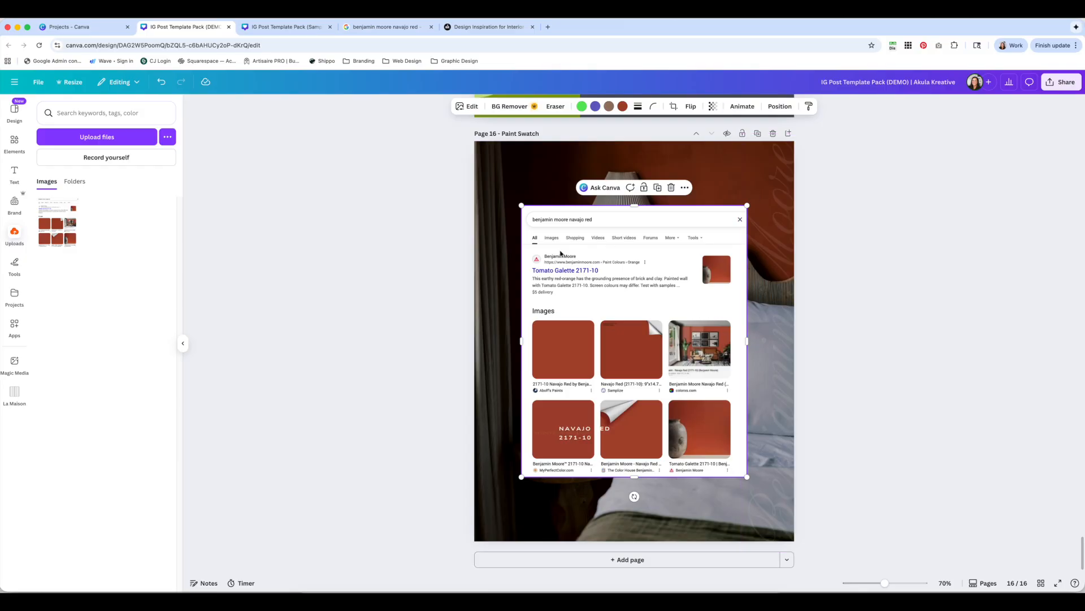
Move the search screenshot beside the swatch rectangle and recolour the swatch by eyedropper-sampling the screenshot's Navajo Red, giving #A8472F
left_click_drag(561, 254, 752, 211)
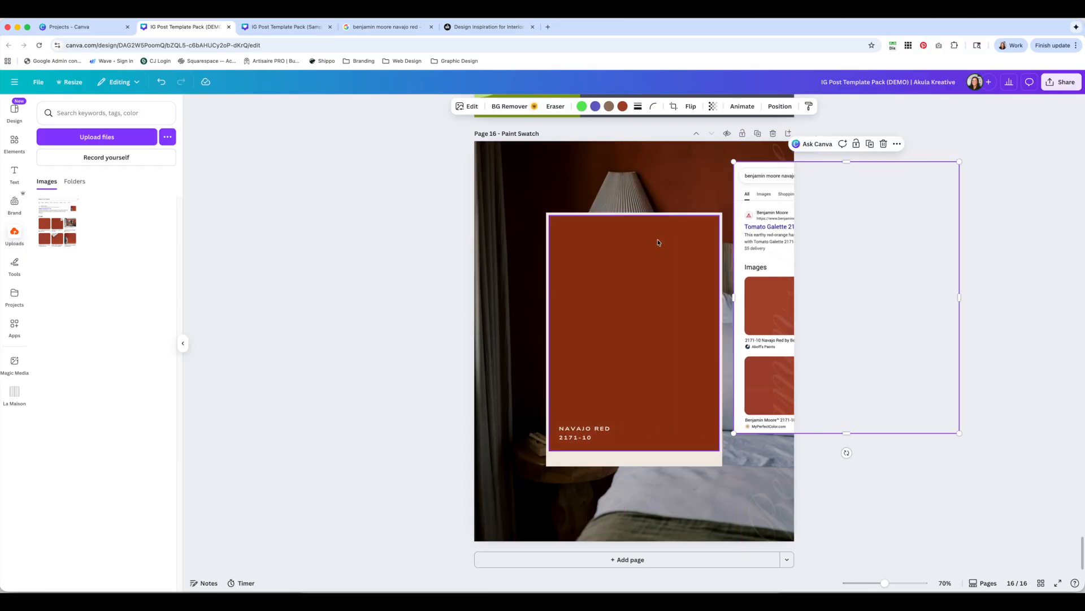
left_click(652, 260)
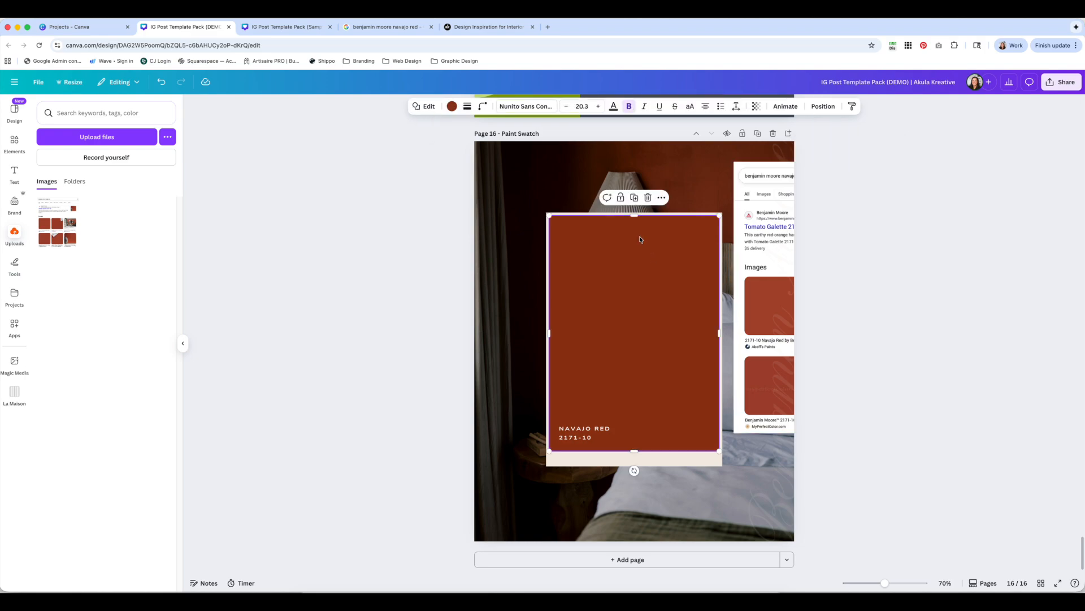
left_click(450, 108)
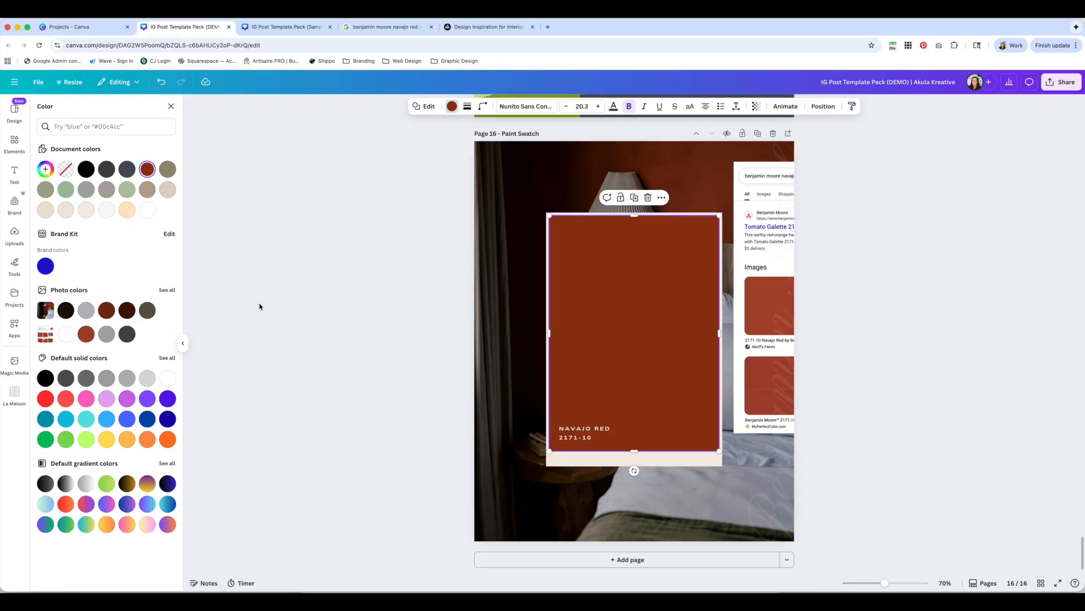
left_click(85, 334)
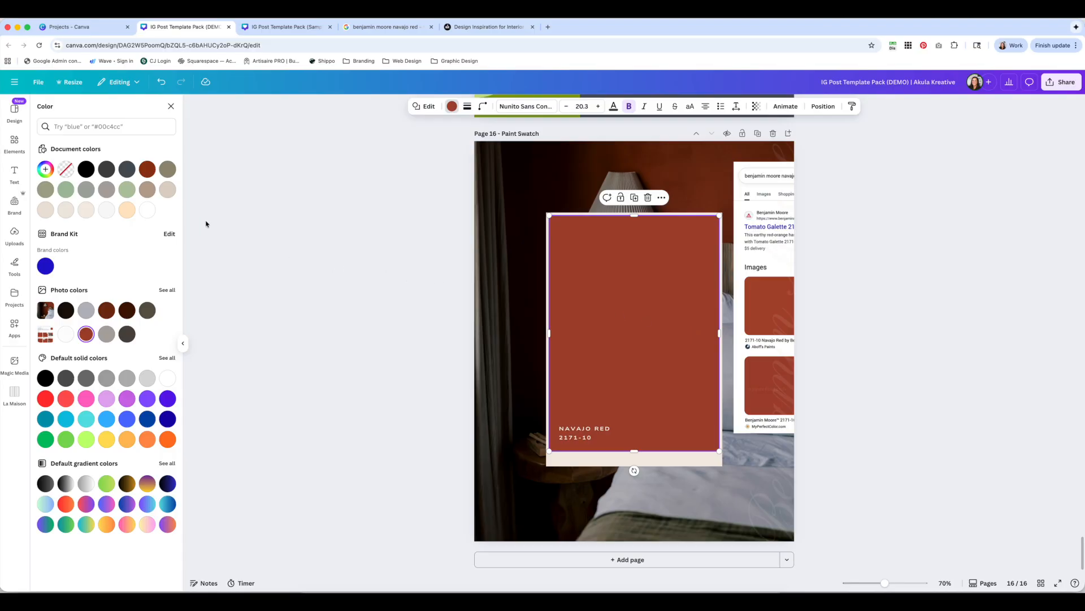
left_click(45, 169)
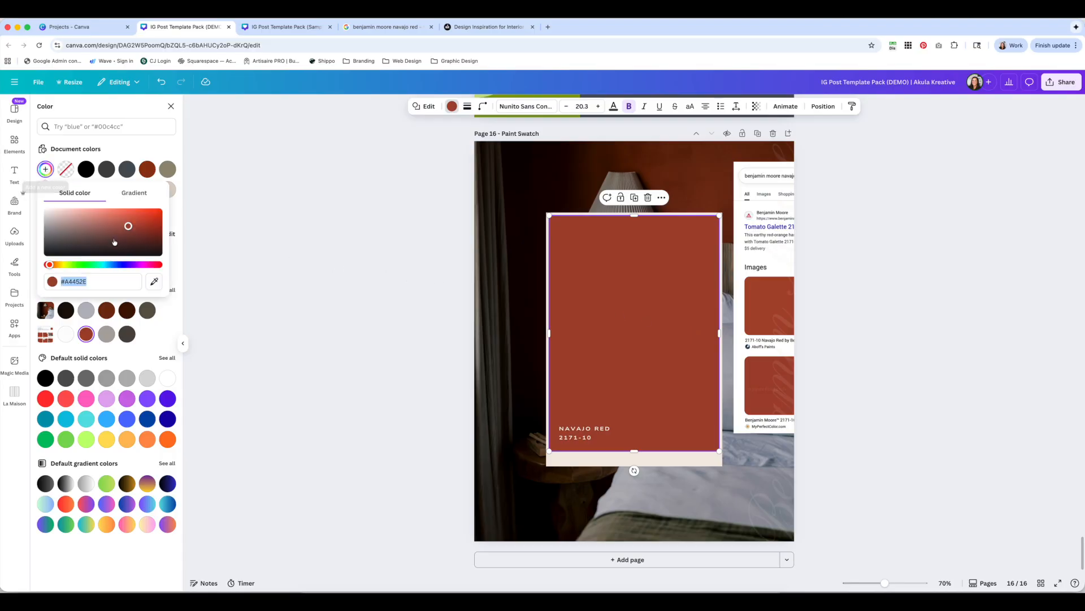
left_click(159, 285)
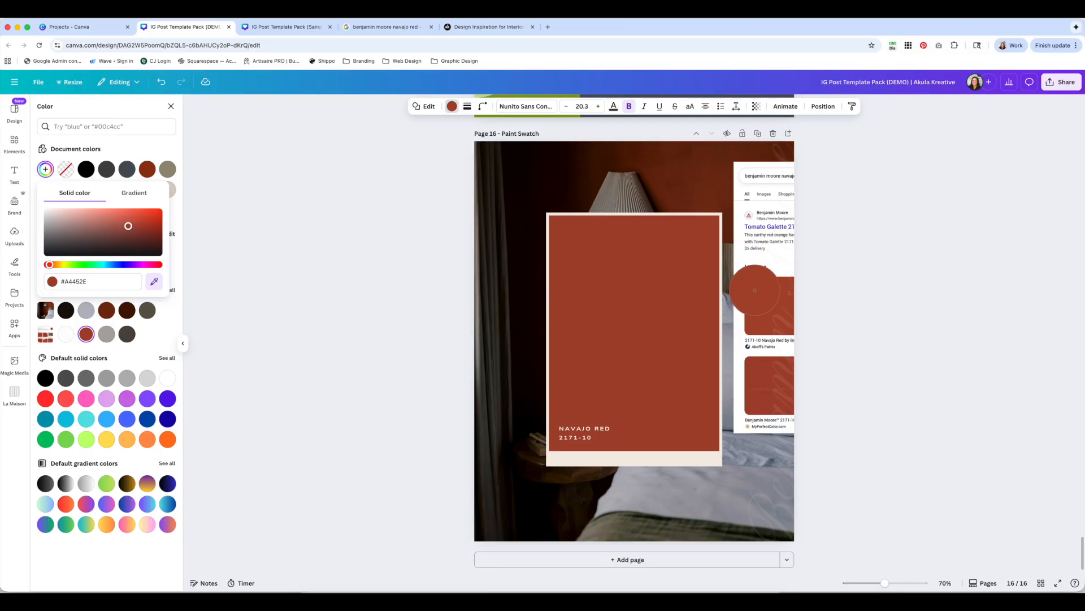
left_click(755, 290)
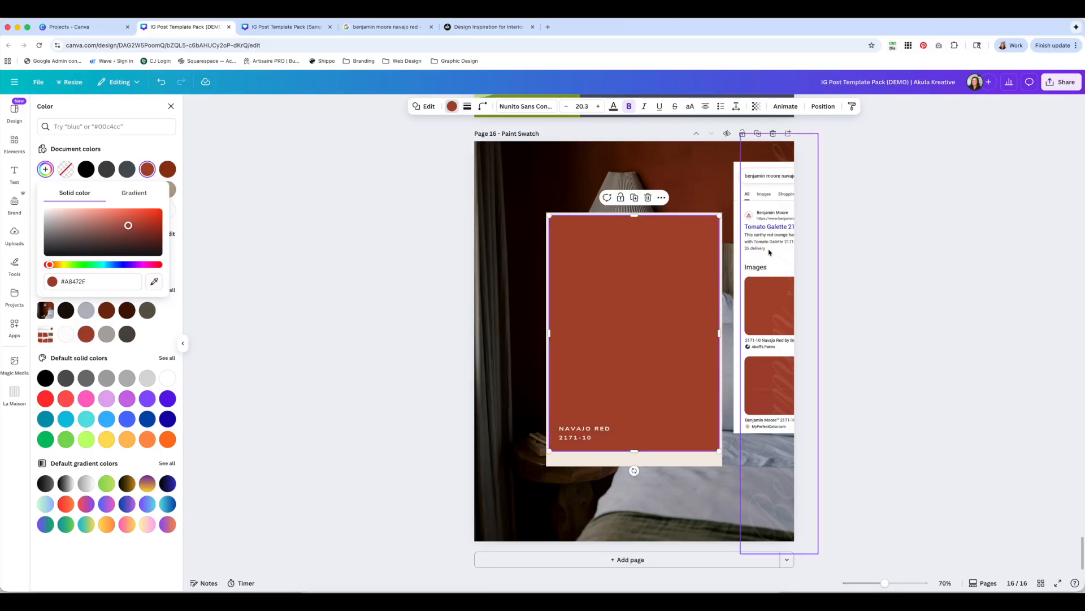
left_click(171, 107)
left_click(262, 152)
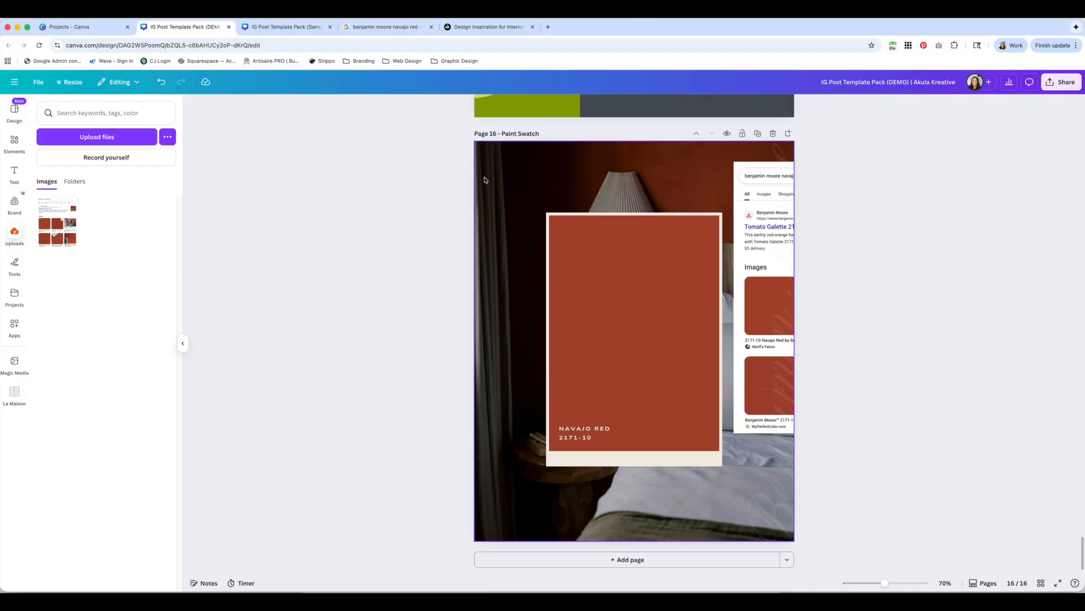
Remove the search screenshot from the page
left_click_drag(741, 188, 518, 206)
left_click(661, 162)
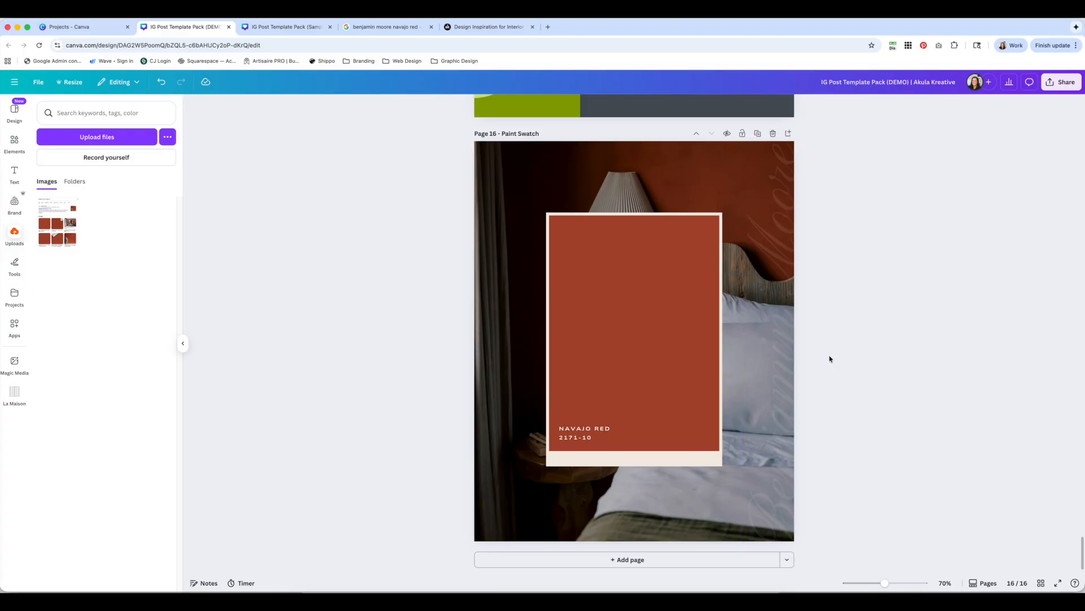
Inspect the swatch's text elements and compare the page with the sample template in the other tab
left_click(578, 437)
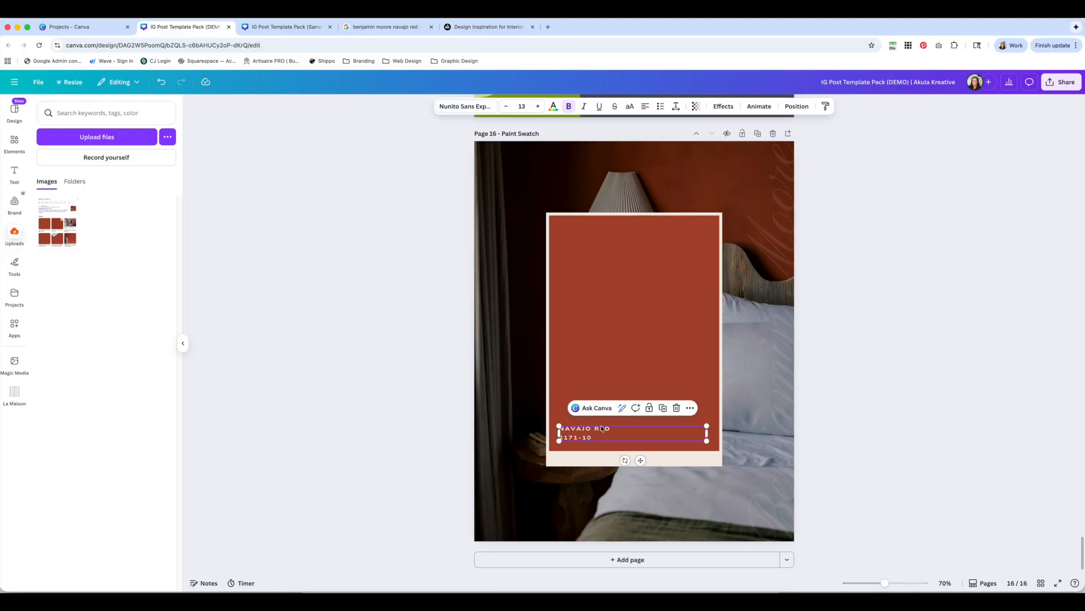
left_click(784, 393)
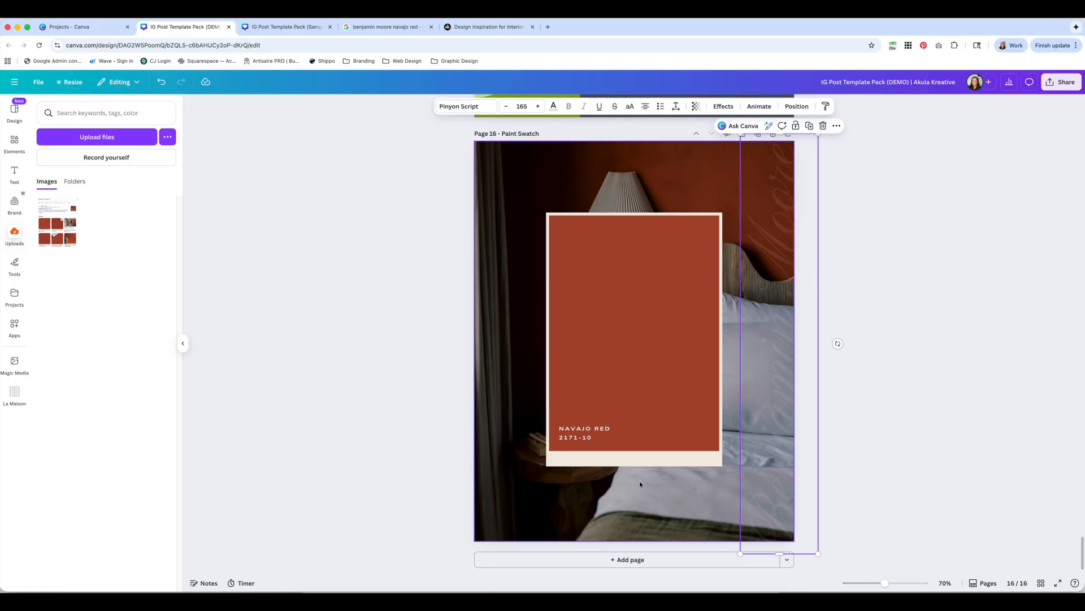
left_click(883, 435)
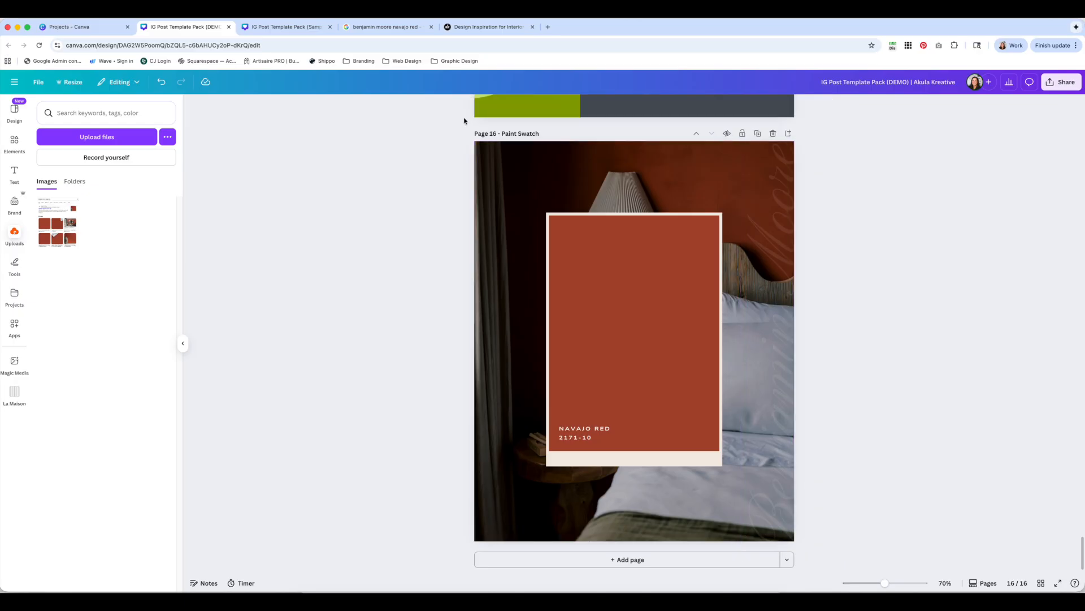
left_click(293, 29)
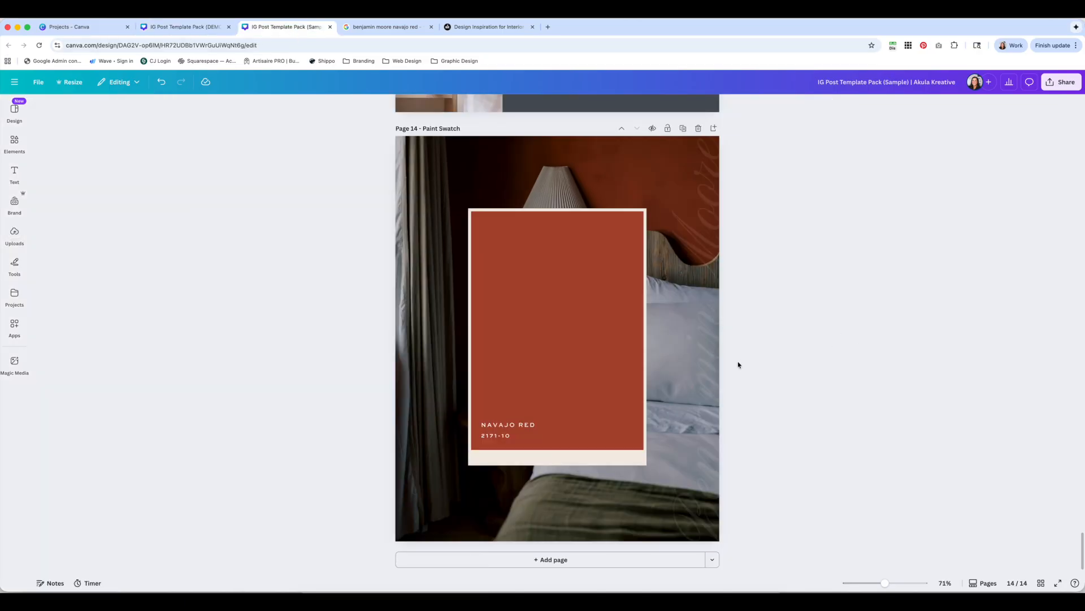